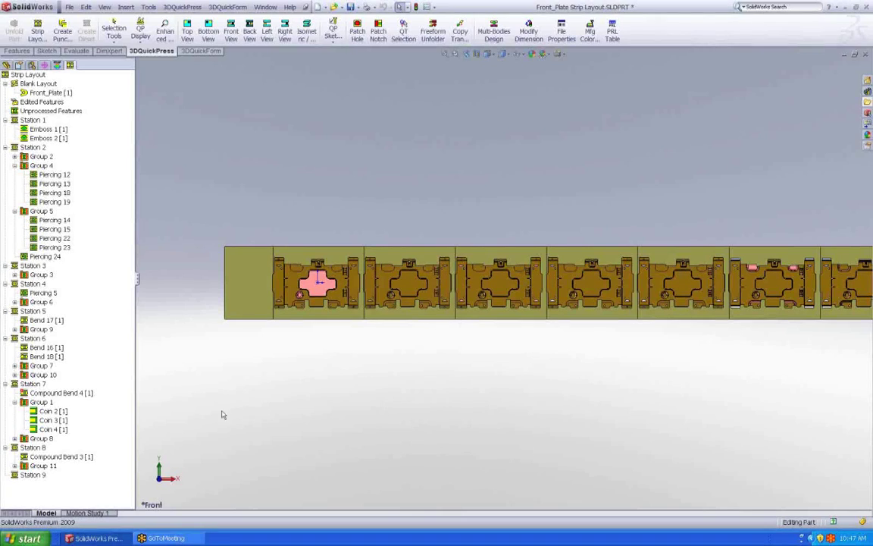
- Create a notching feature from Unprocessed Features, opening Sketch2 over the first two strip parts
right_click(59, 112)
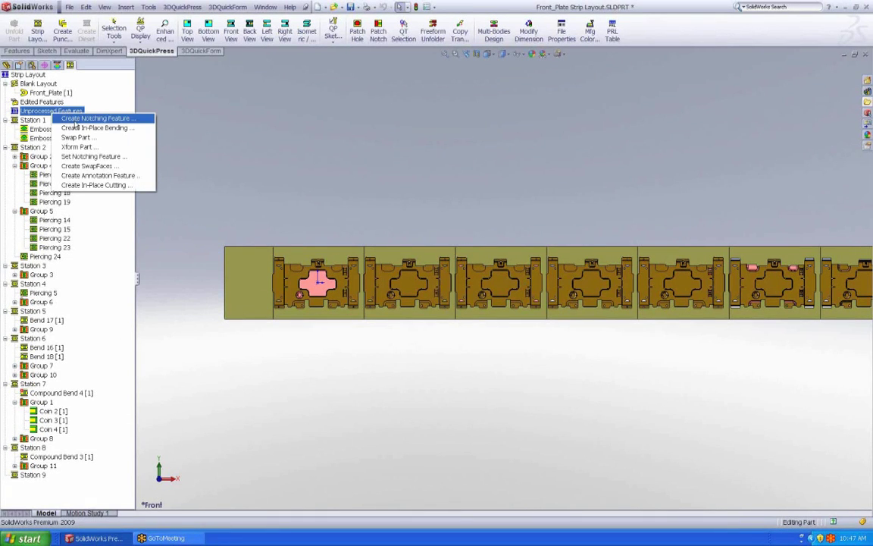
left_click(96, 119)
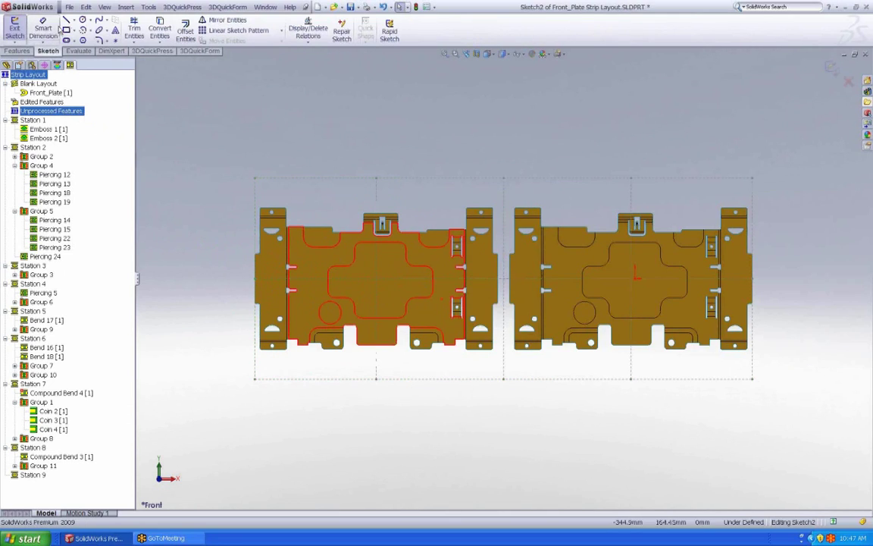
left_click(83, 20)
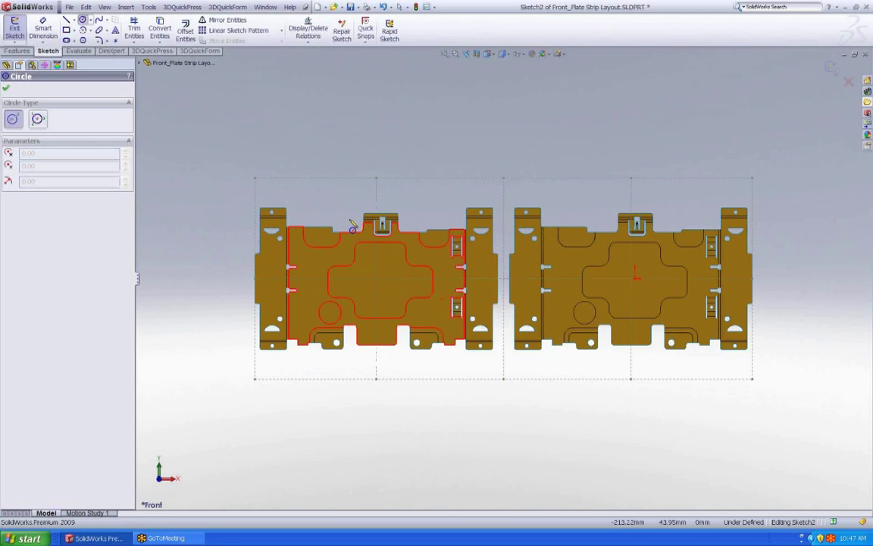
key("Escape")
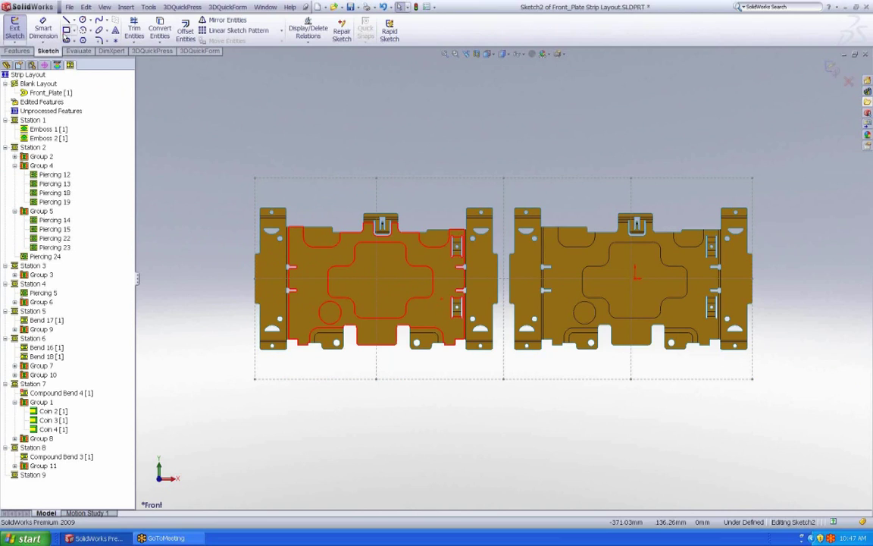
key("r")
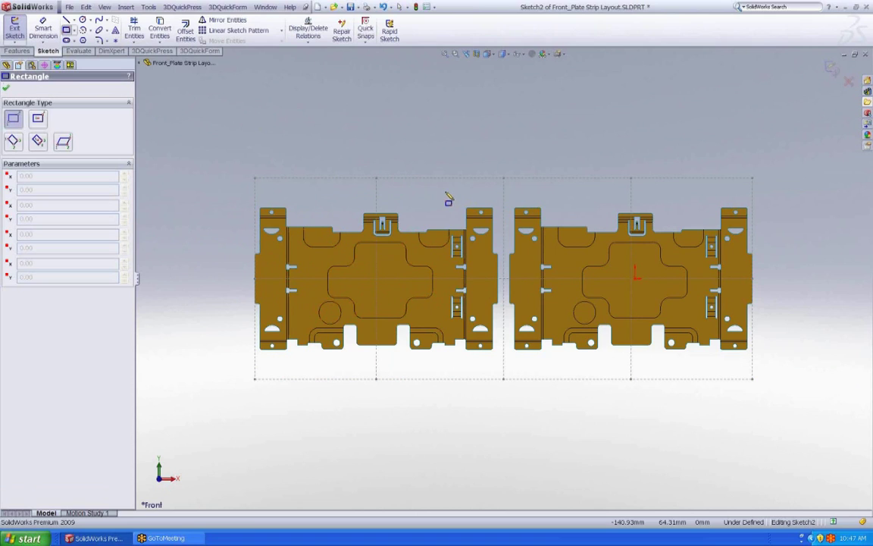
- Draw a tall corner rectangle across the gap between the two parts, nudging its left edge outward
left_click(420, 191)
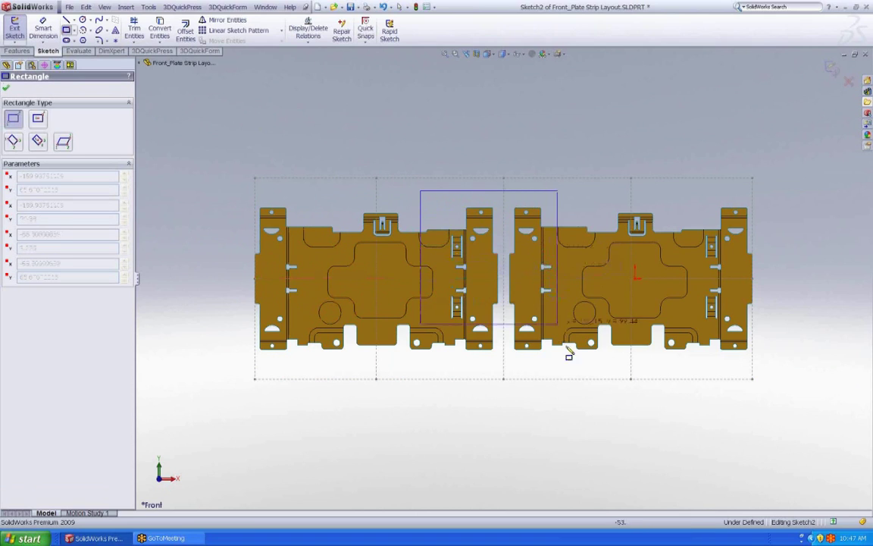
left_click(600, 388)
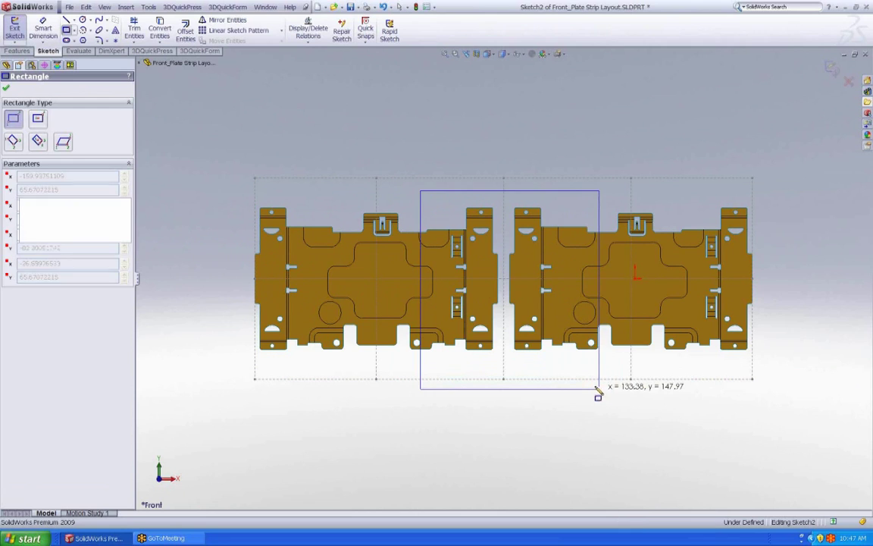
key("Escape")
left_click(420, 227)
left_click_drag(420, 228, 415, 227)
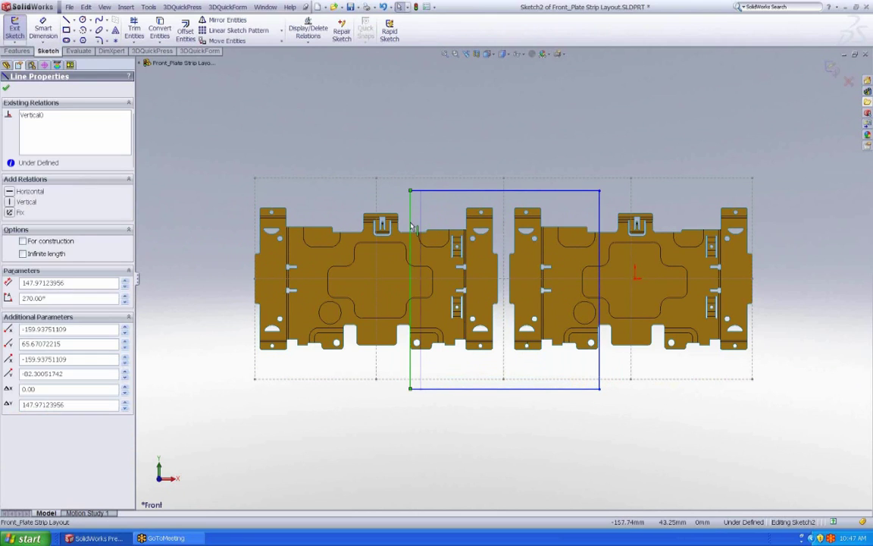
left_click(485, 145)
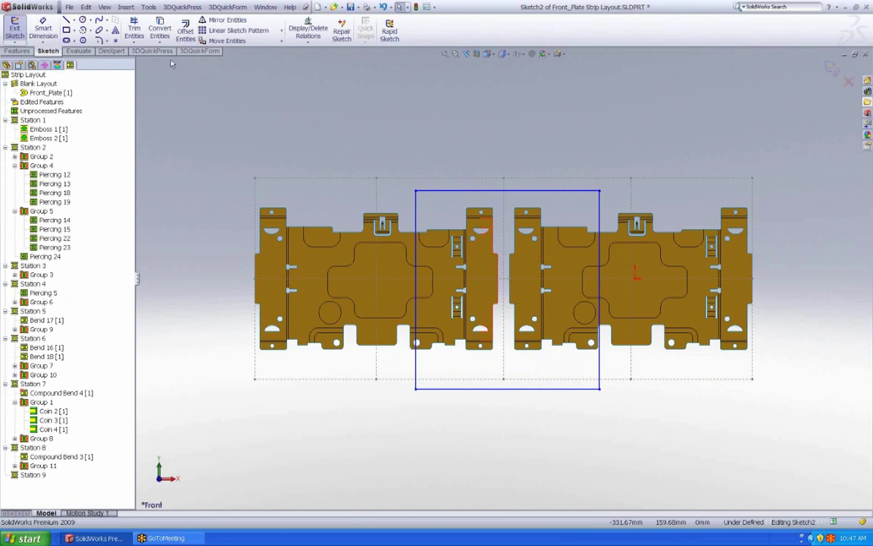
left_click(151, 51)
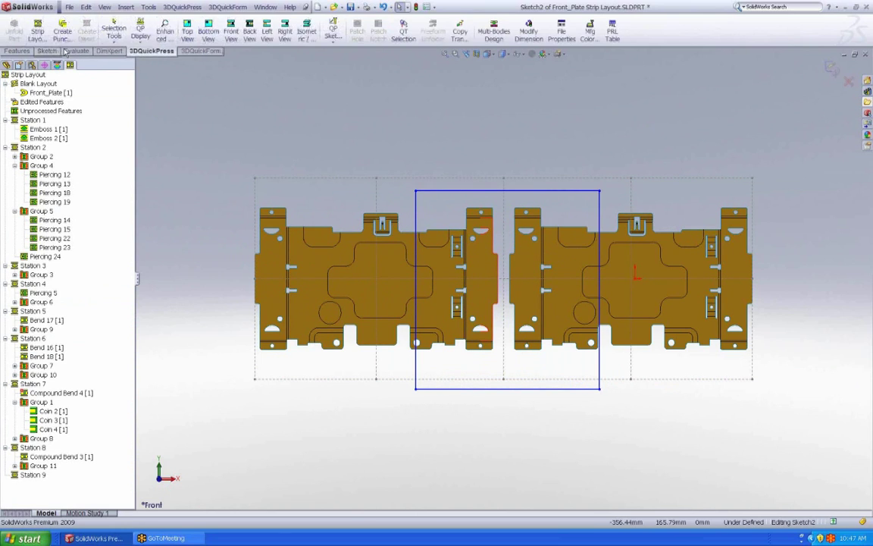
left_click(334, 34)
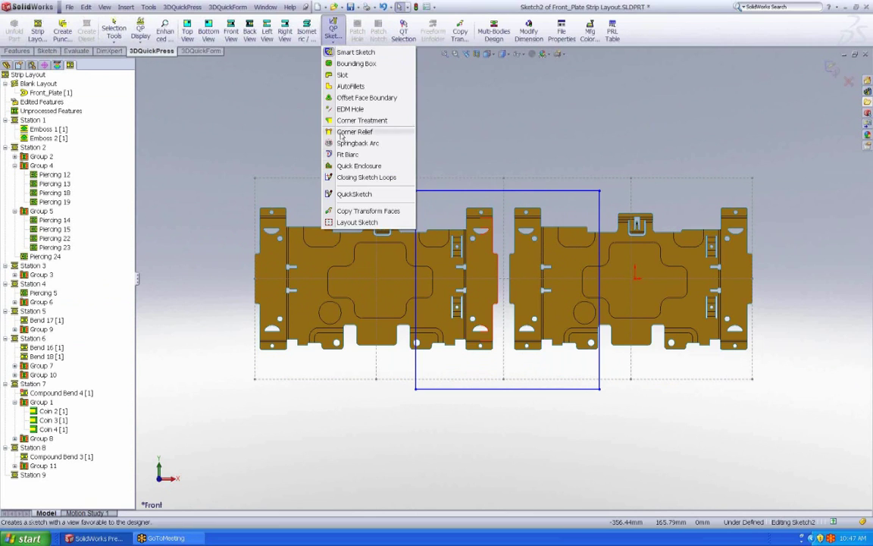
- Convert the rectangle with QuickSketch into a notch outline following the enclosed part edges
left_click(354, 194)
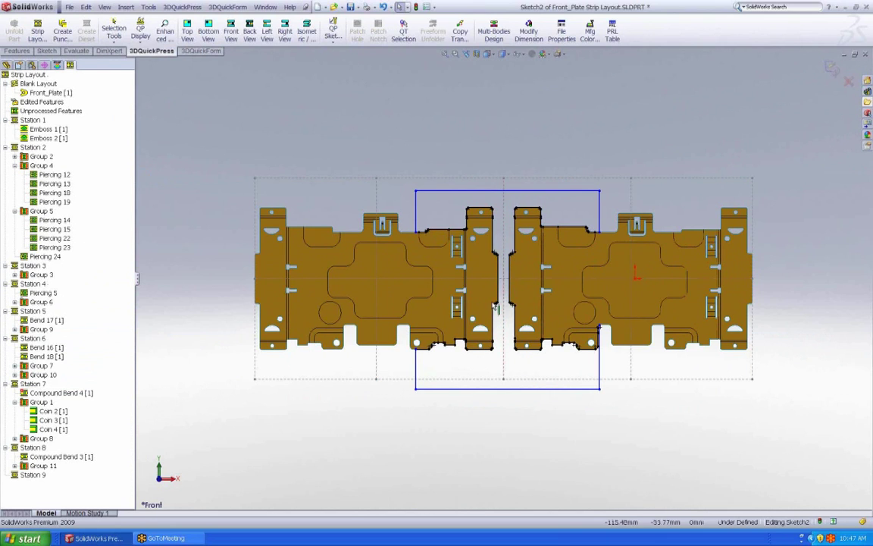
scroll(545, 273, "down", 3)
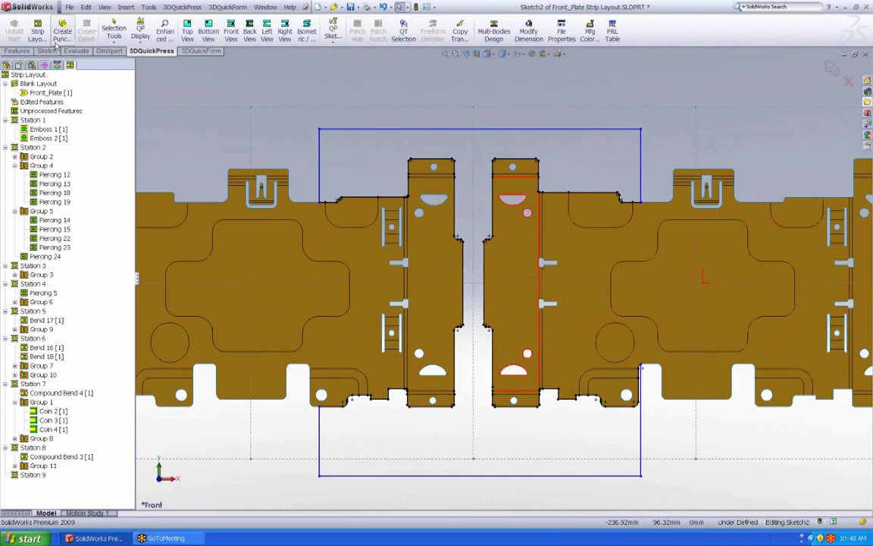
left_click(48, 50)
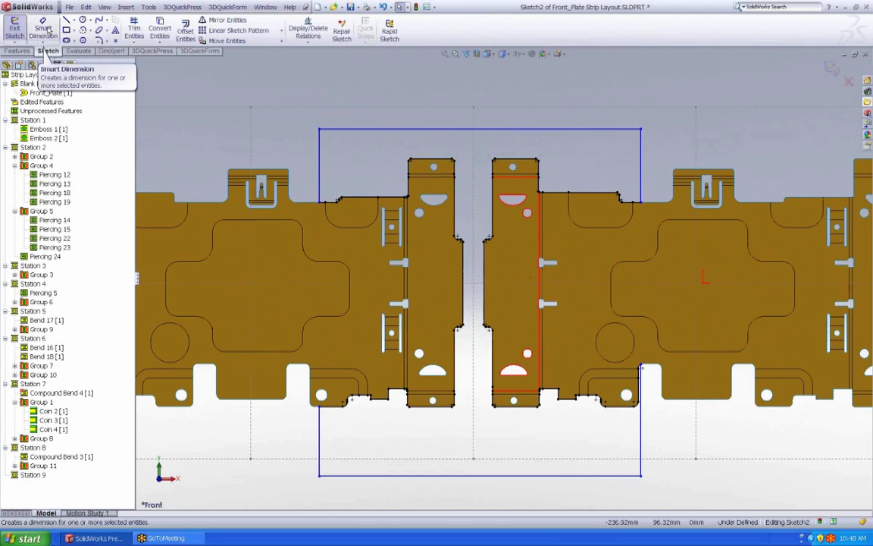
- Dimension the notch outline's top edge 5 mm above the parts
left_click(46, 30)
left_click(513, 163)
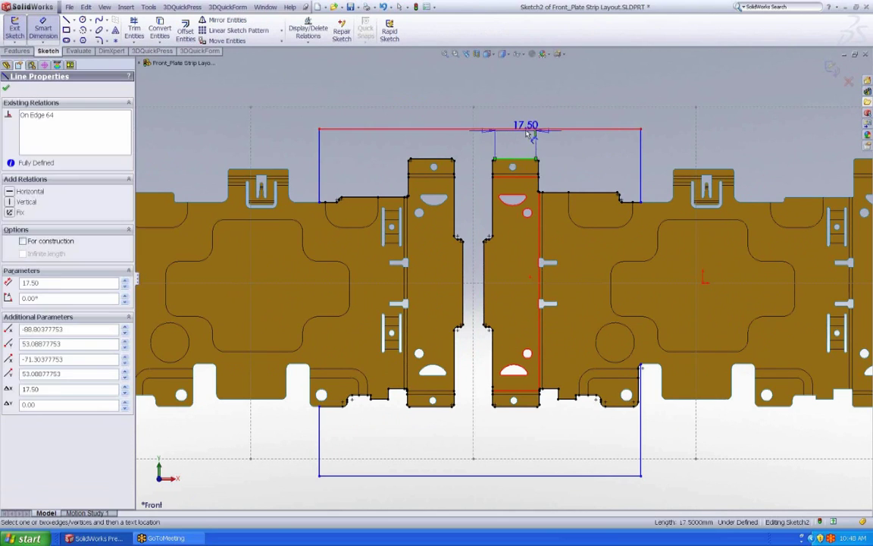
left_click(517, 129)
left_click(519, 138)
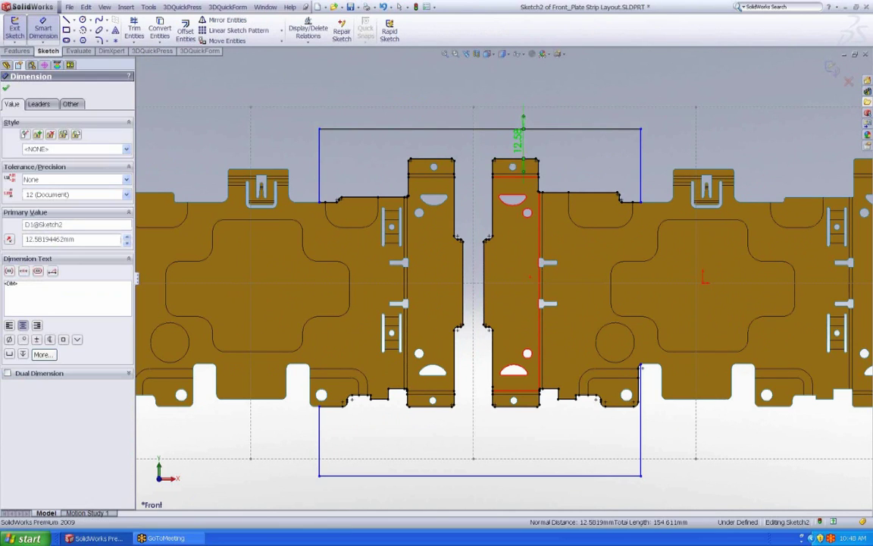
type("5")
key("Return")
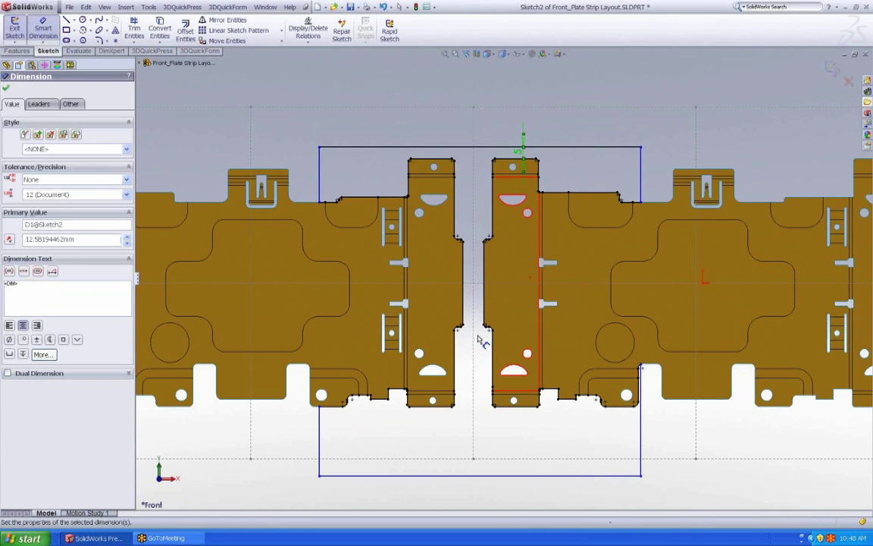
- Dimension the bottom edge 5 mm below the parts and box-select the stray lower-right entities
left_click(523, 476)
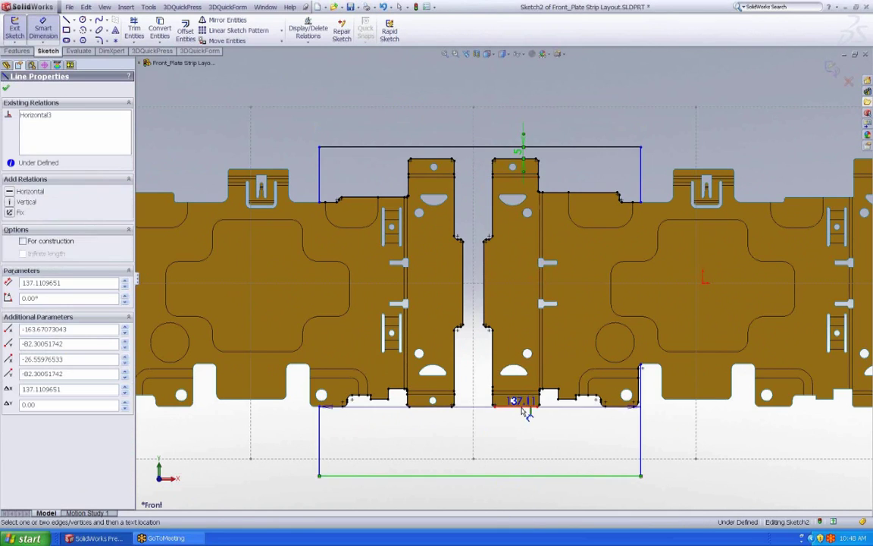
left_click(522, 404)
left_click(518, 430)
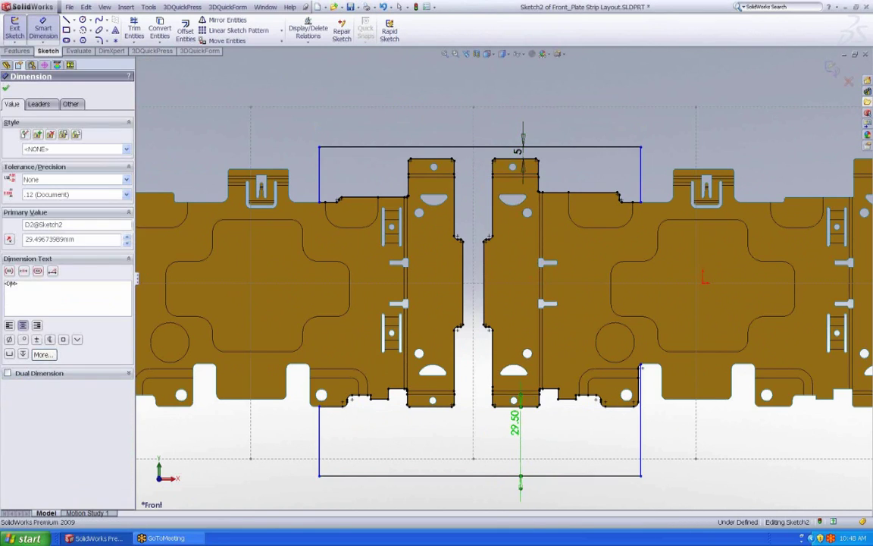
type("5")
key("Return")
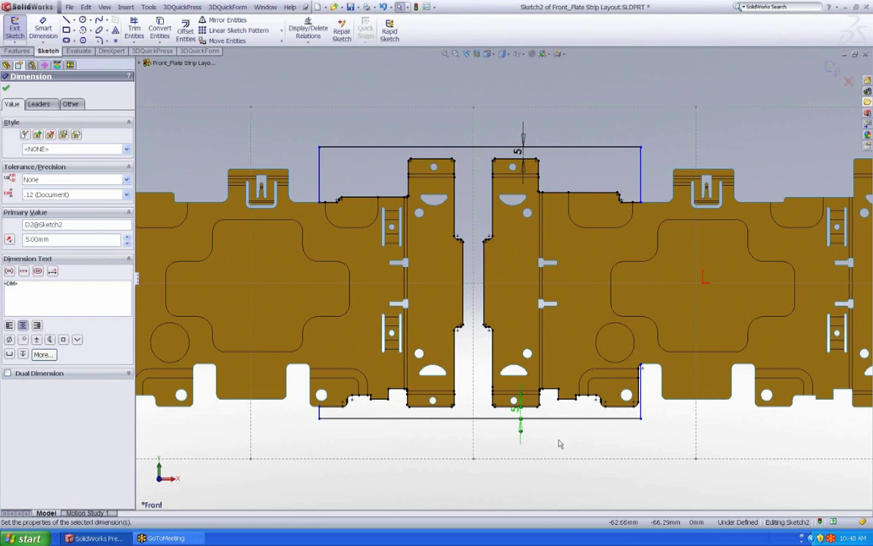
left_click_drag(565, 438, 671, 366)
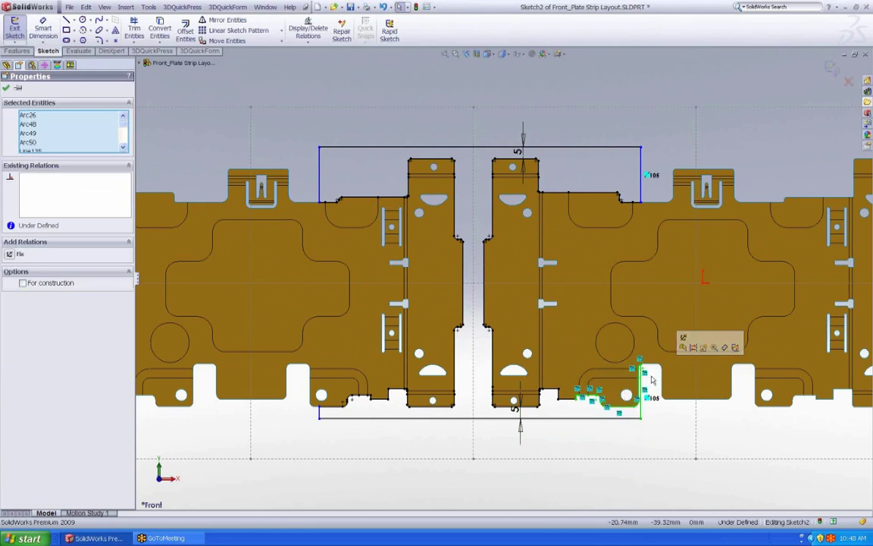
- Delete the stray lower-right entities and the leftover lower-left notch arcs, extending a vertical edge down
key("Delete")
left_click_drag(567, 404, 558, 432)
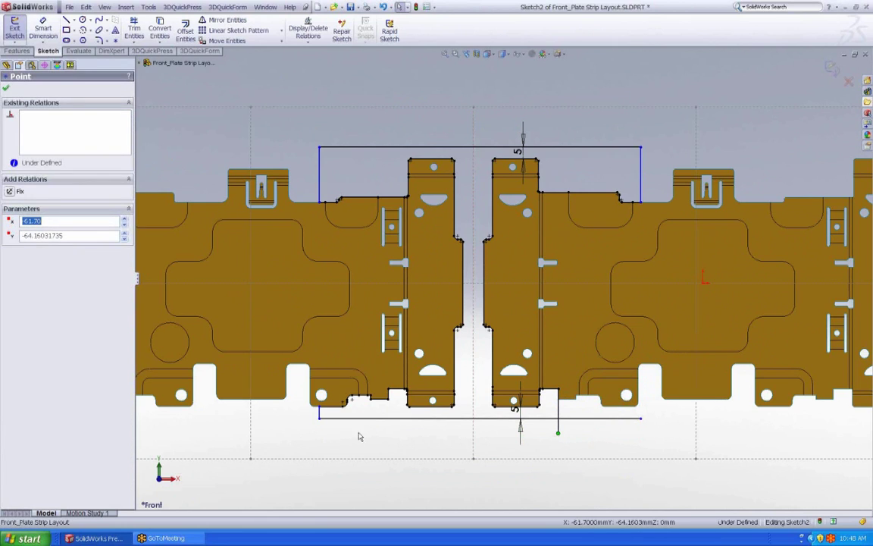
left_click_drag(381, 437, 280, 377)
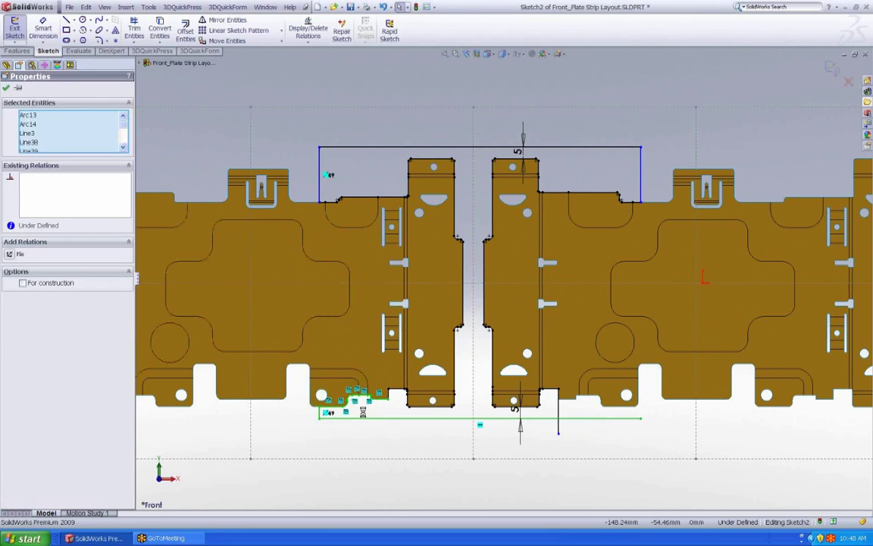
key("Delete")
left_click(464, 279)
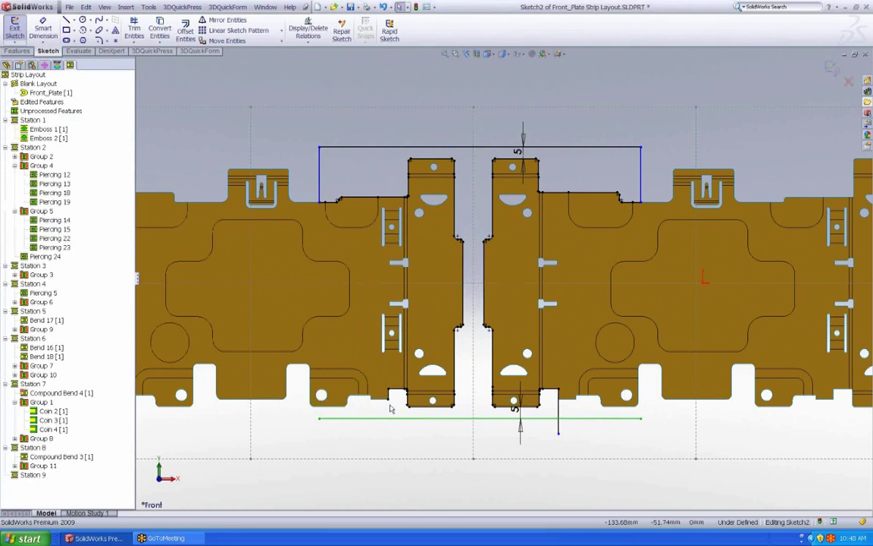
left_click(388, 426)
left_click(365, 438)
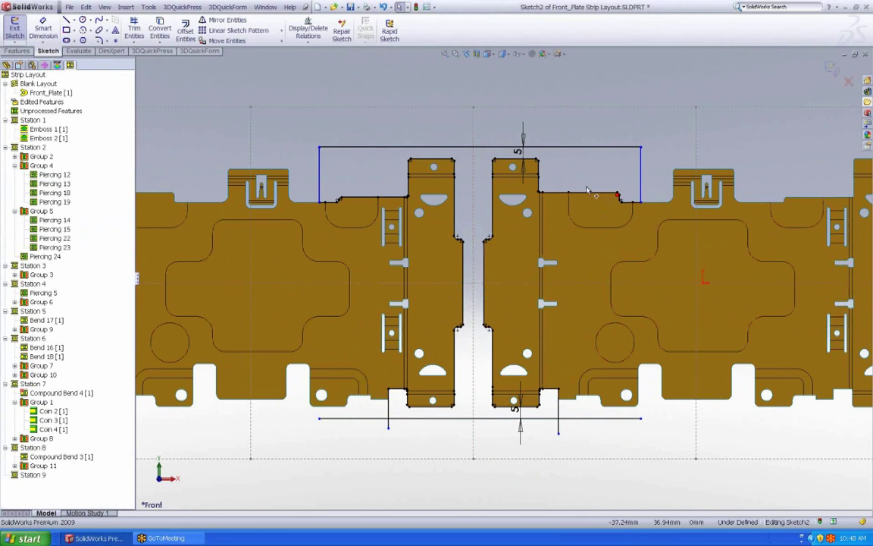
left_click(43, 29)
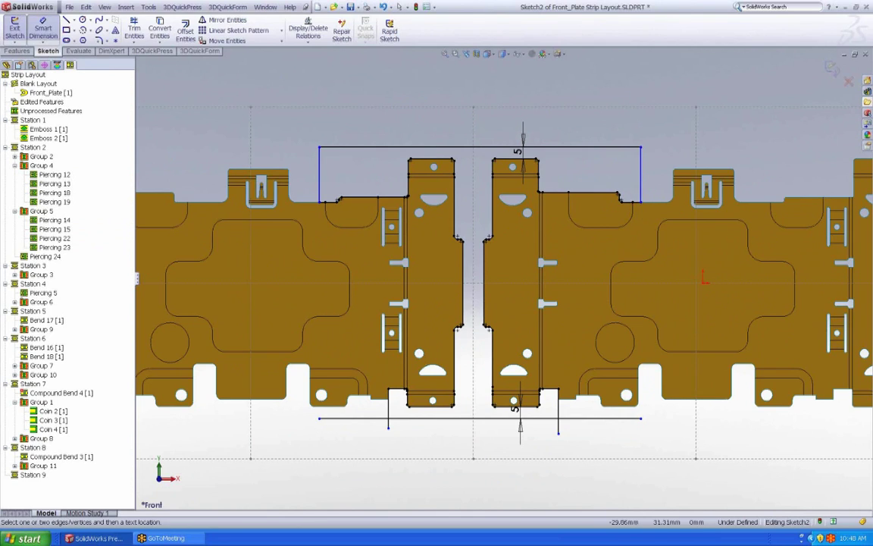
scroll(635, 215, "down", 3)
- Dimension the notch's right vertical edge 2 mm beyond its corner vertex
left_click(614, 201)
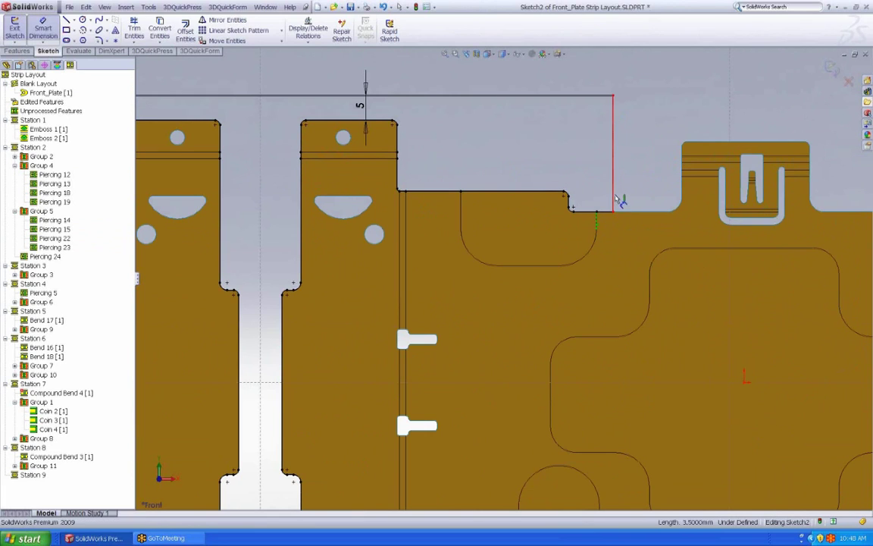
left_click(596, 210)
left_click(638, 154)
type("2")
key("Return")
scroll(566, 177, "up", 3)
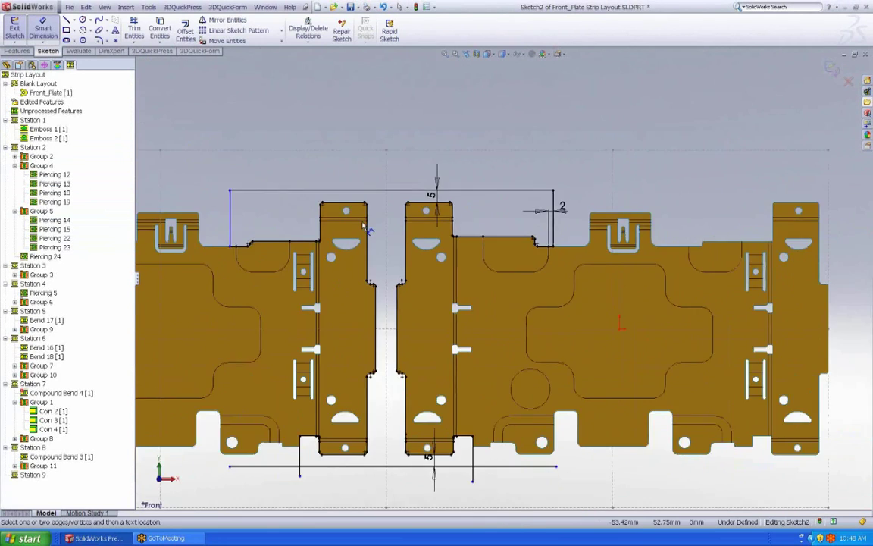
scroll(322, 299, "down", 2)
scroll(328, 304, "down", 2)
- Dimension the notch's left vertical edge 2 mm beyond its corner vertex
left_click(309, 273)
left_click(324, 293)
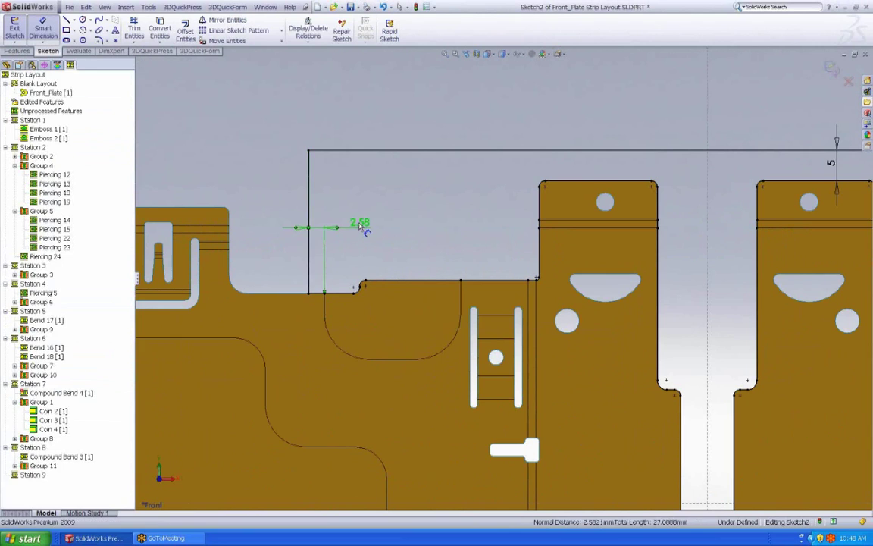
left_click(334, 227)
type("2")
key("Return")
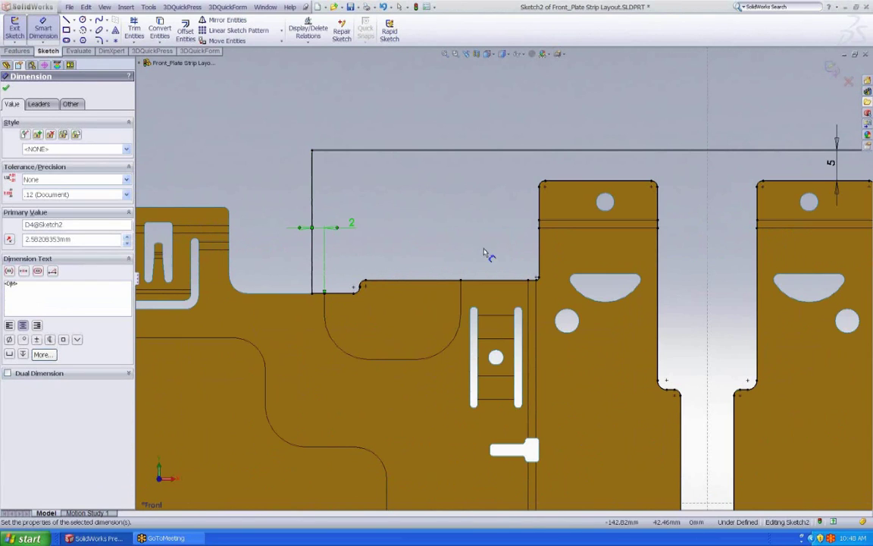
scroll(439, 249, "up", 3)
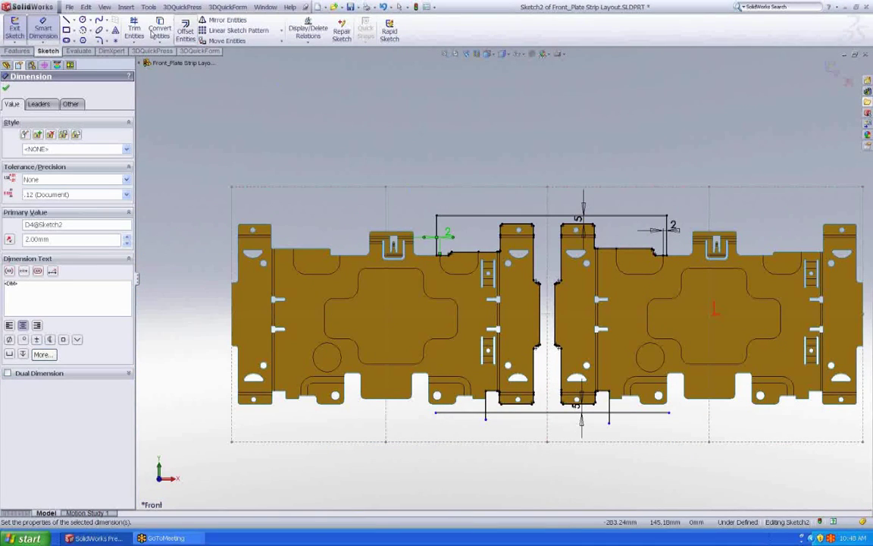
left_click(134, 30)
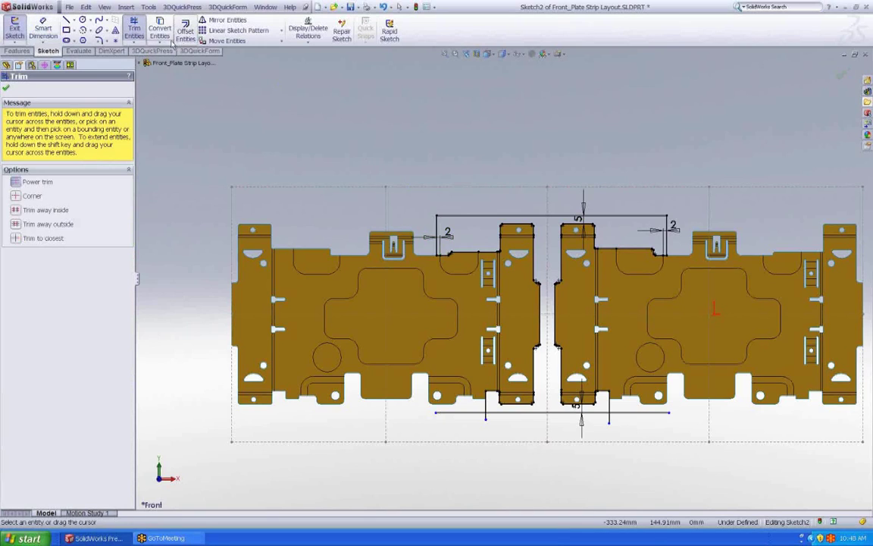
- Fillet the corners of the notch's bottom and top lines with a 3 mm radius
left_click(99, 40)
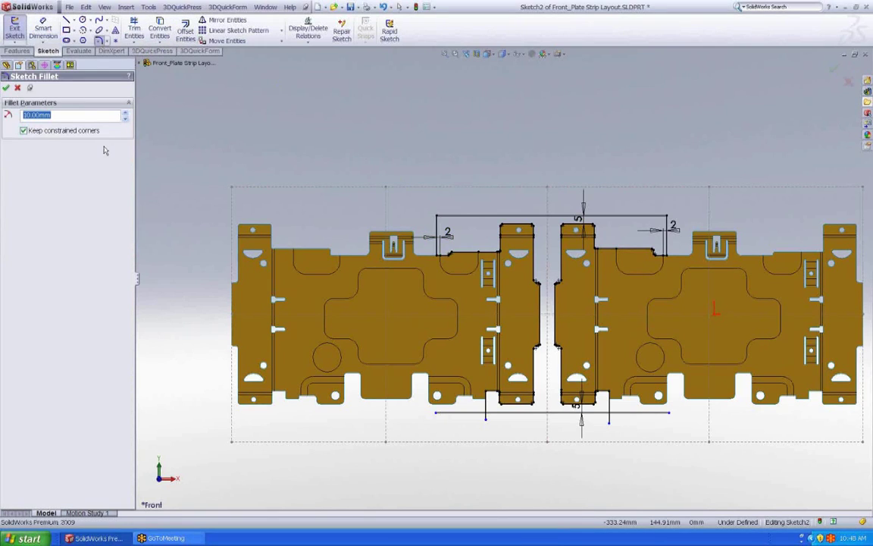
type("3")
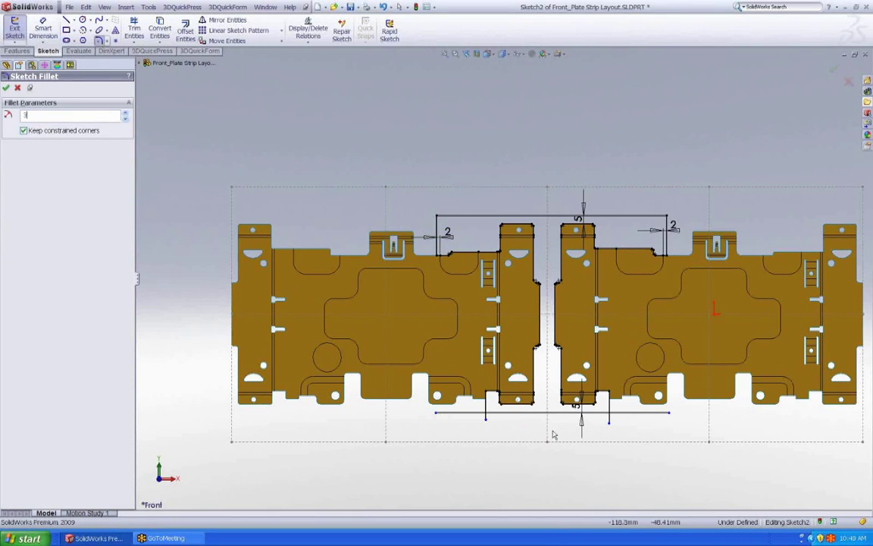
left_click(499, 413)
left_click(485, 413)
left_click(500, 413)
left_click(610, 409)
left_click(660, 217)
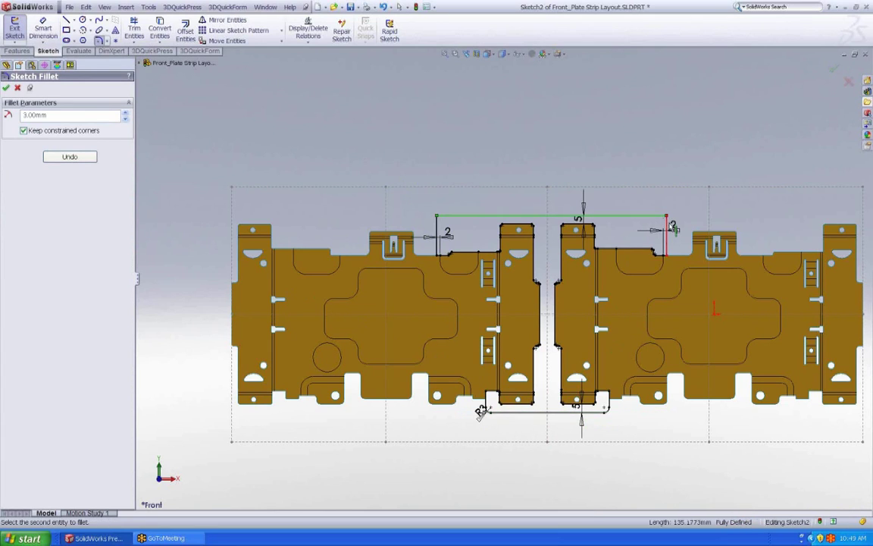
left_click(438, 225)
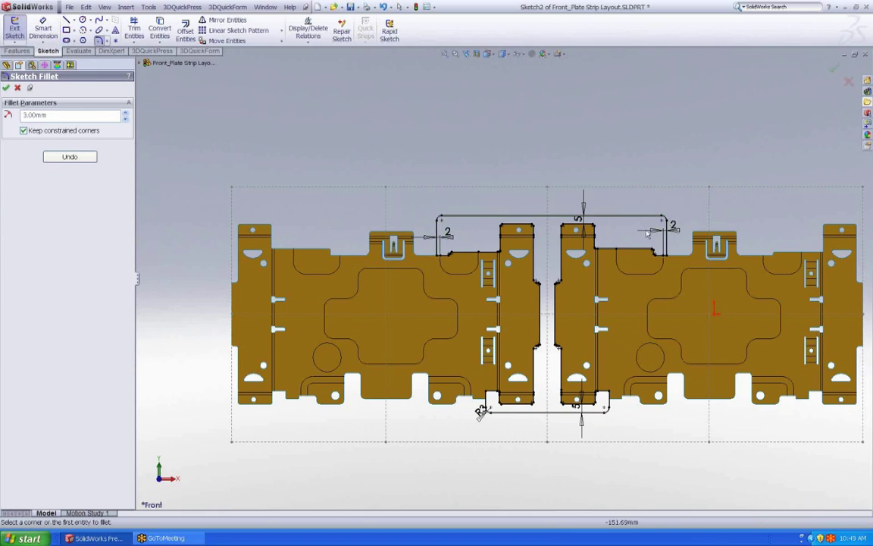
left_click(7, 88)
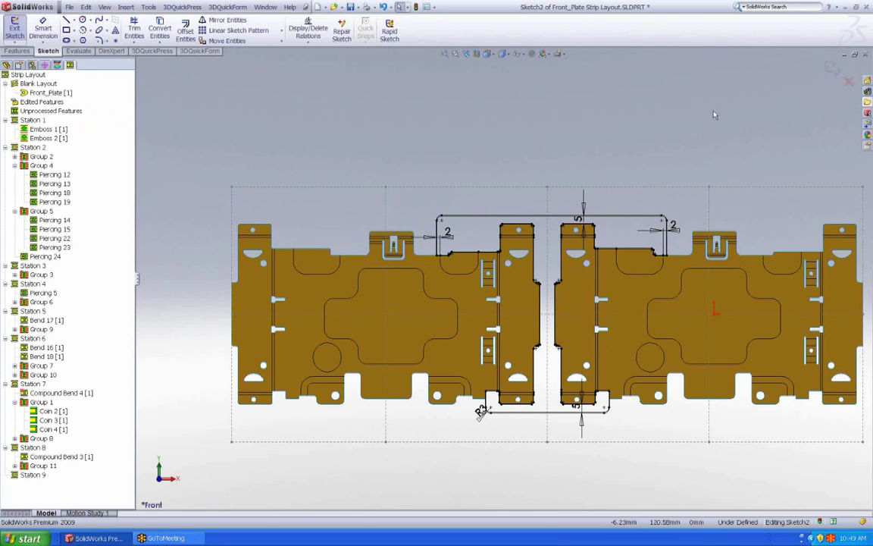
- Exit the sketch and drag Notching 1 from Unprocessed Features into Station 1
left_click(832, 68)
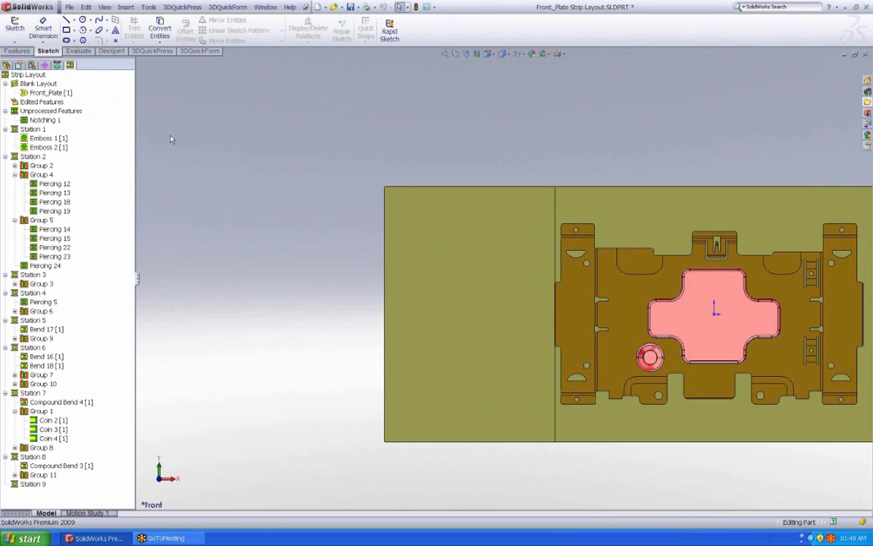
left_click(44, 120)
left_click_drag(56, 120, 138, 134)
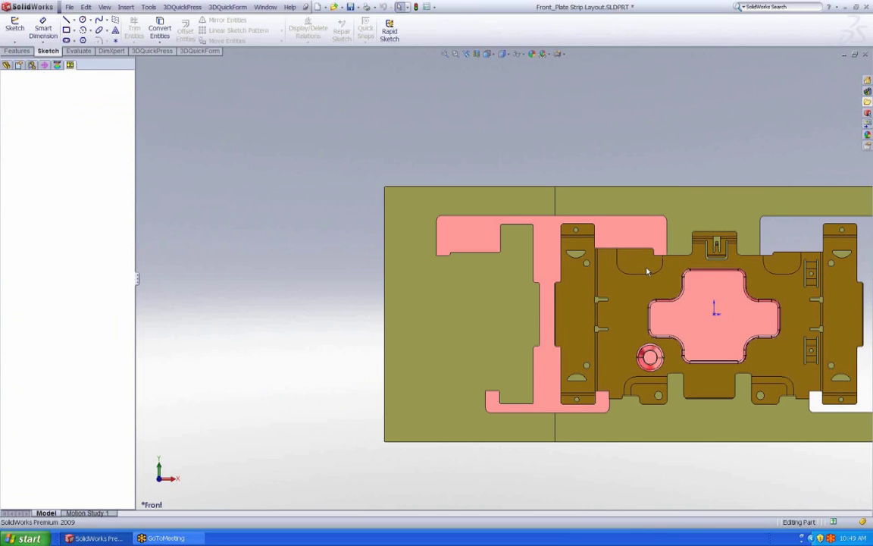
scroll(502, 278, "up", 4)
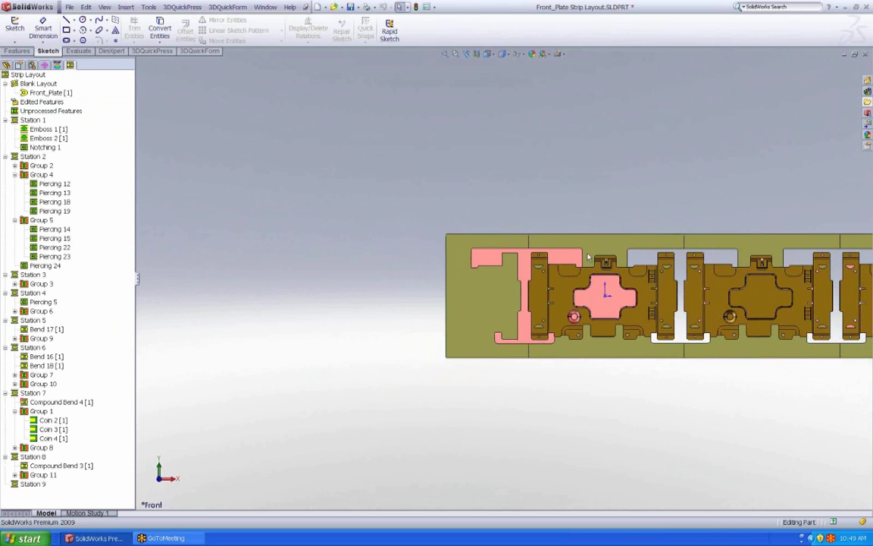
right_click(47, 147)
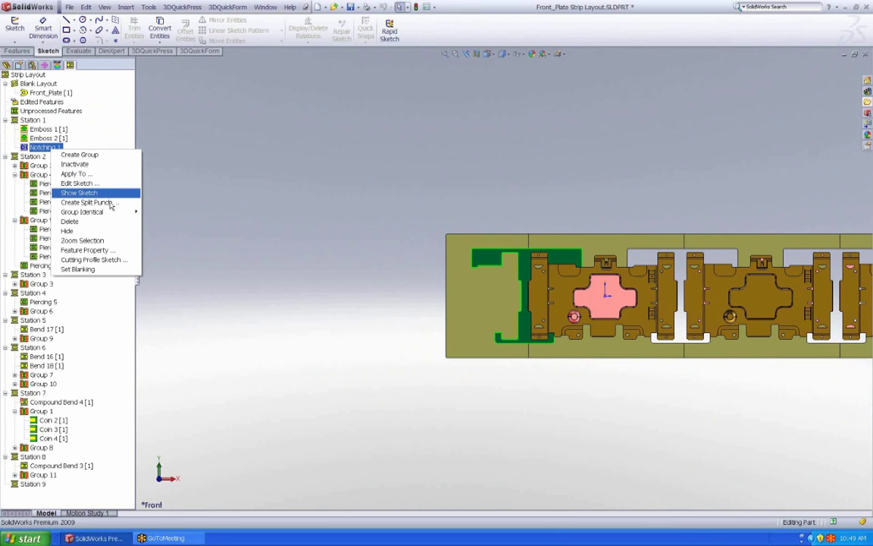
- Start splitting Notching 1 and draw top and bottom horizontal split lines across the T profile
left_click(85, 182)
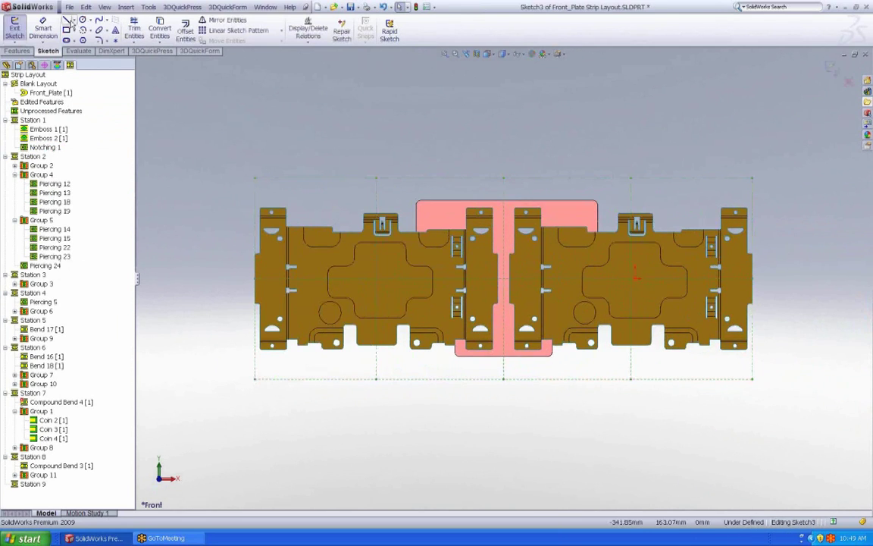
key("l")
scroll(480, 220, "up", 5)
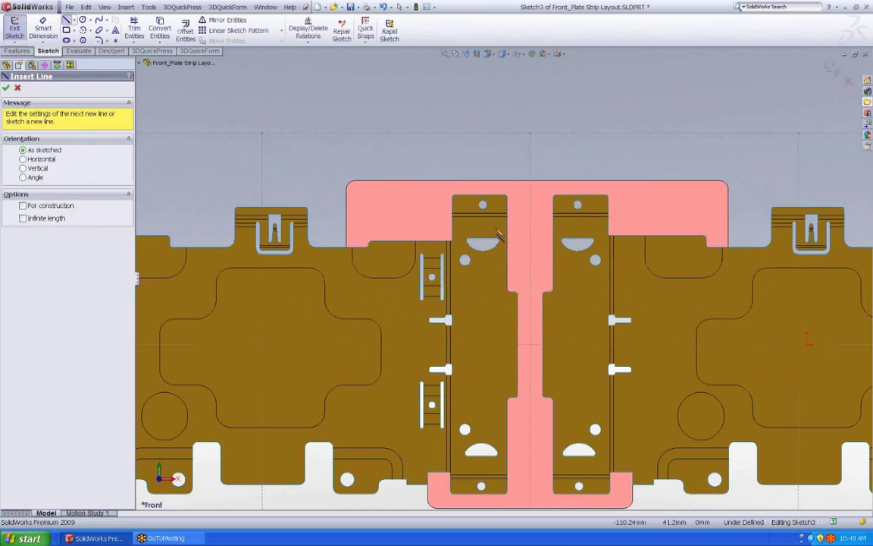
left_click_drag(561, 229, 494, 227)
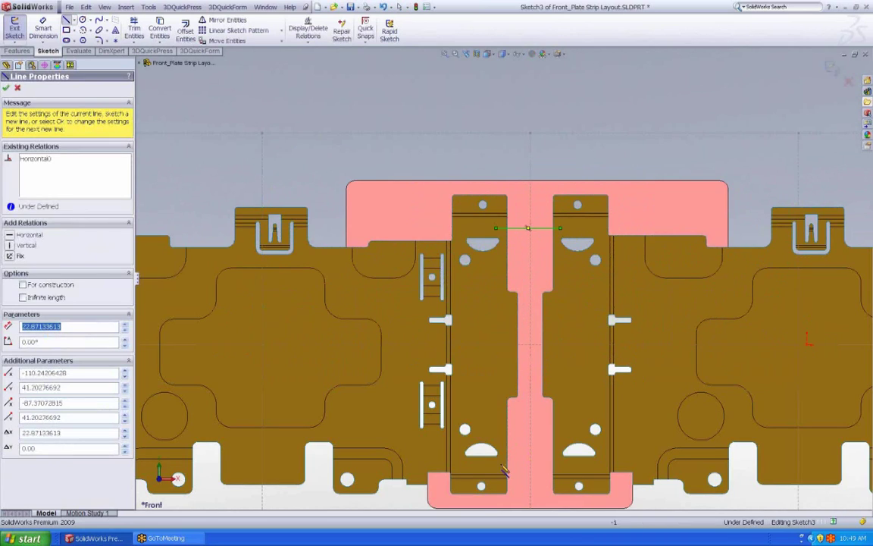
left_click(559, 463)
left_click(44, 29)
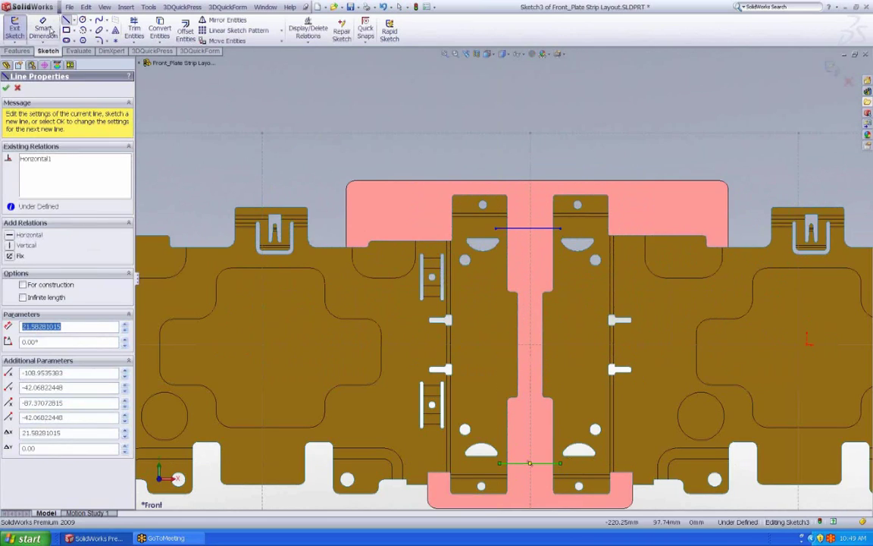
left_click(540, 233)
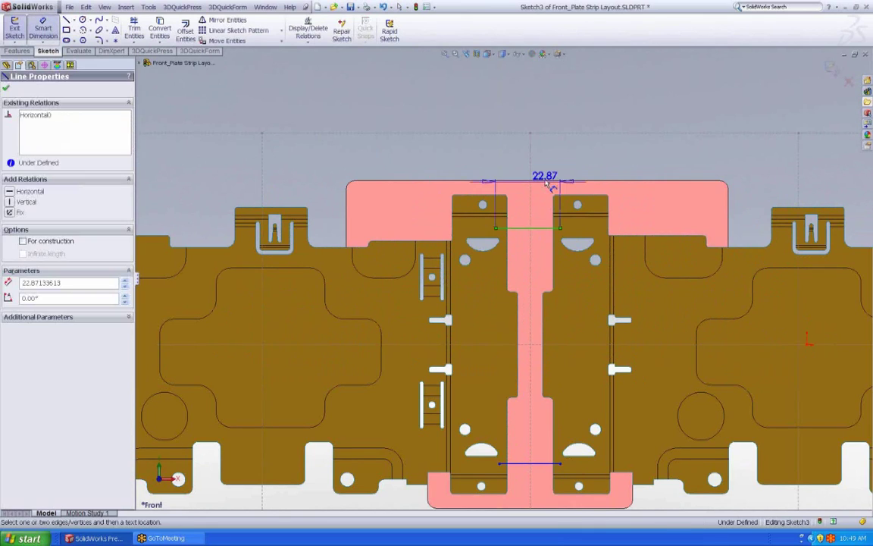
key("Escape")
right_click(562, 301)
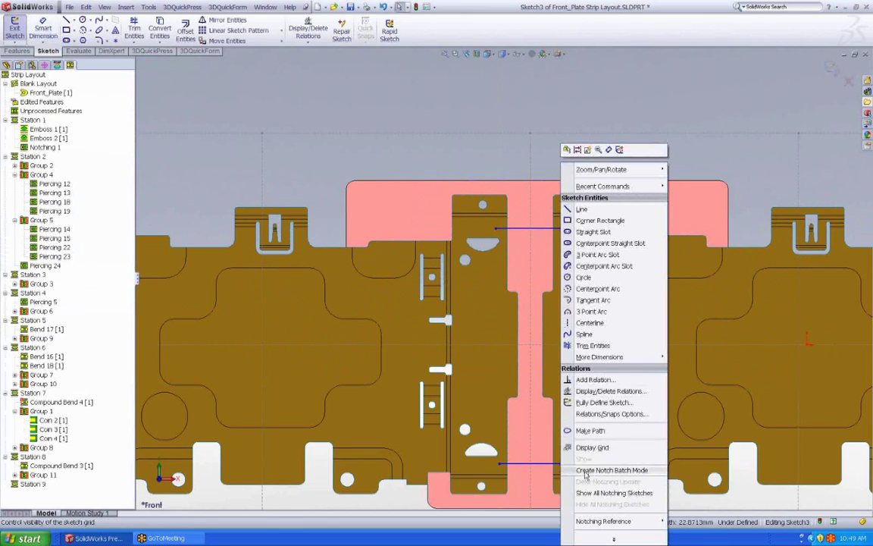
left_click(614, 493)
- Dimension the top split line 15 mm below the punch's top edge
left_click(43, 29)
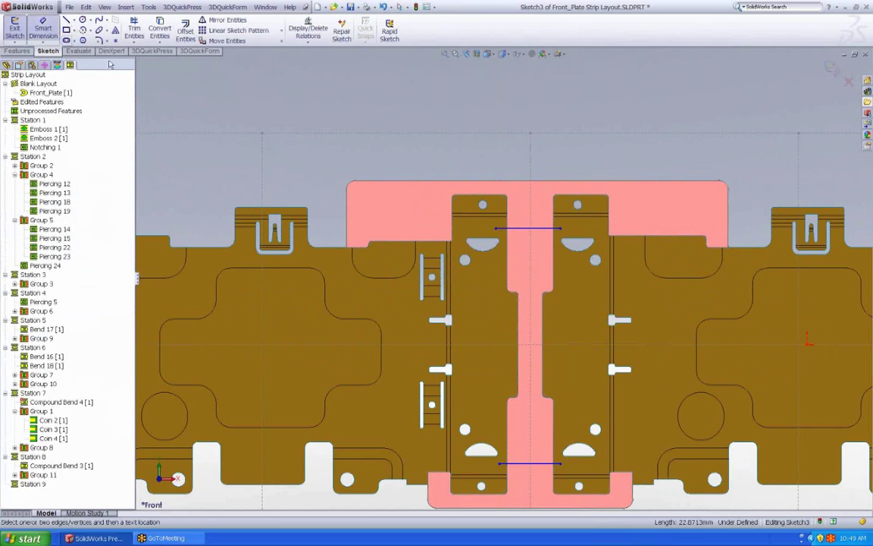
left_click(546, 227)
left_click(535, 182)
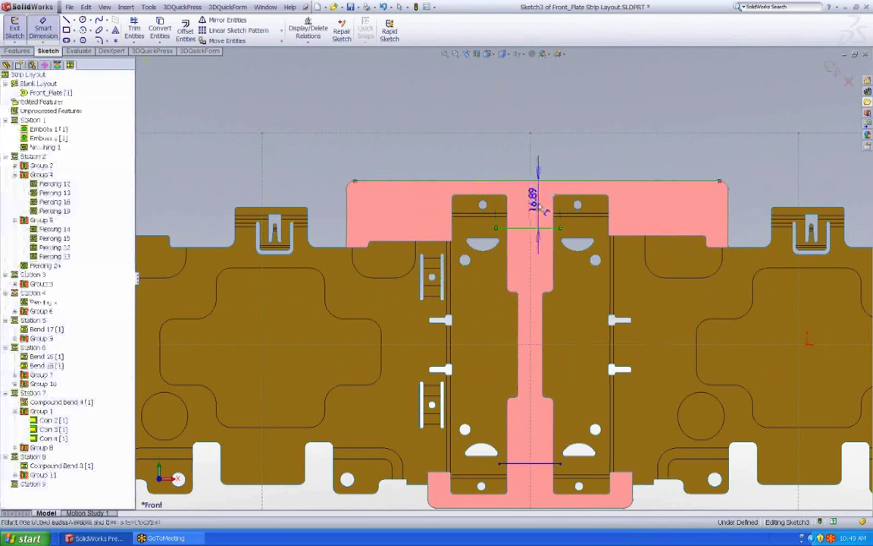
left_click(531, 198)
type("15")
key("Return")
key("f")
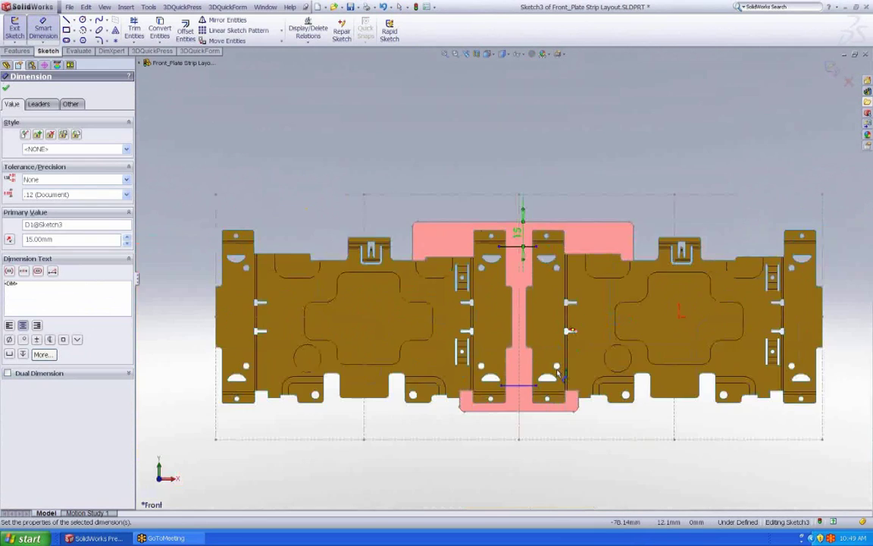
- Dimension the bottom split line 15 mm above the punch's bottom edge
scroll(558, 371, "down", 3)
left_click(500, 381)
left_click(493, 426)
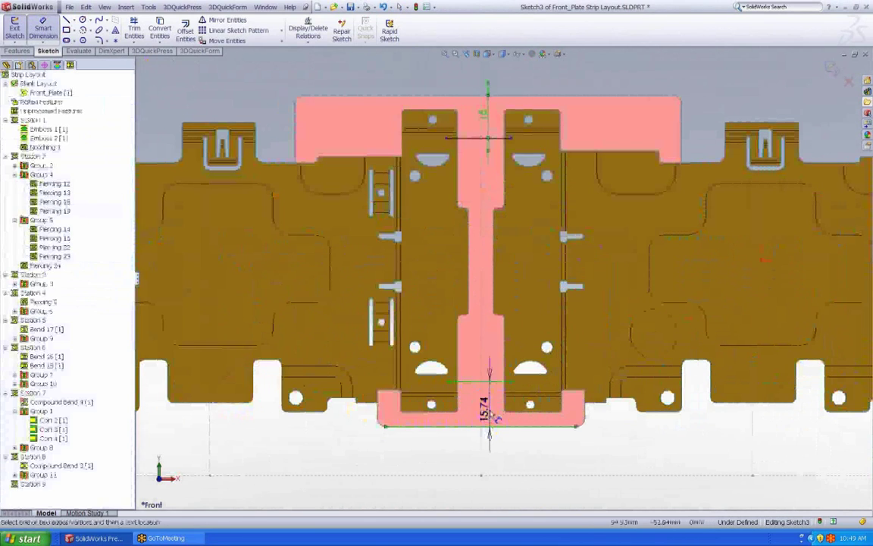
left_click(490, 416)
type("15")
key("Return")
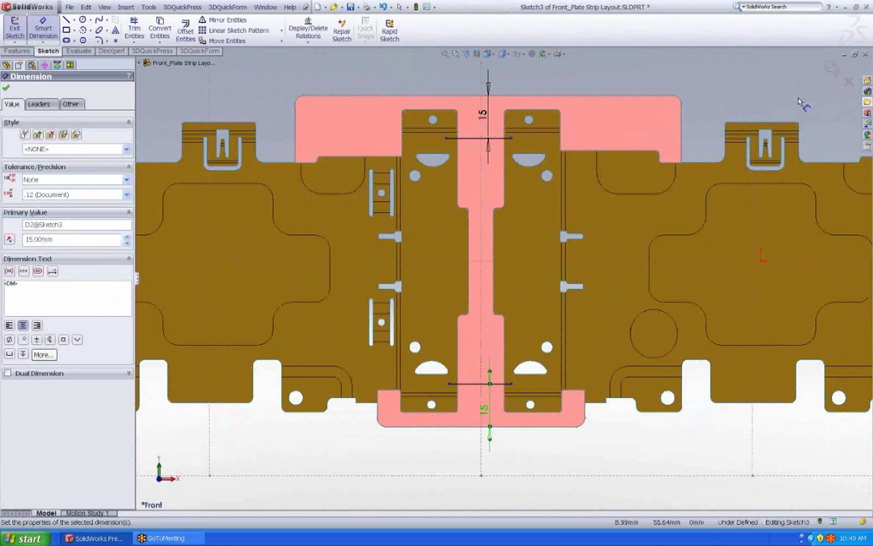
key("Escape")
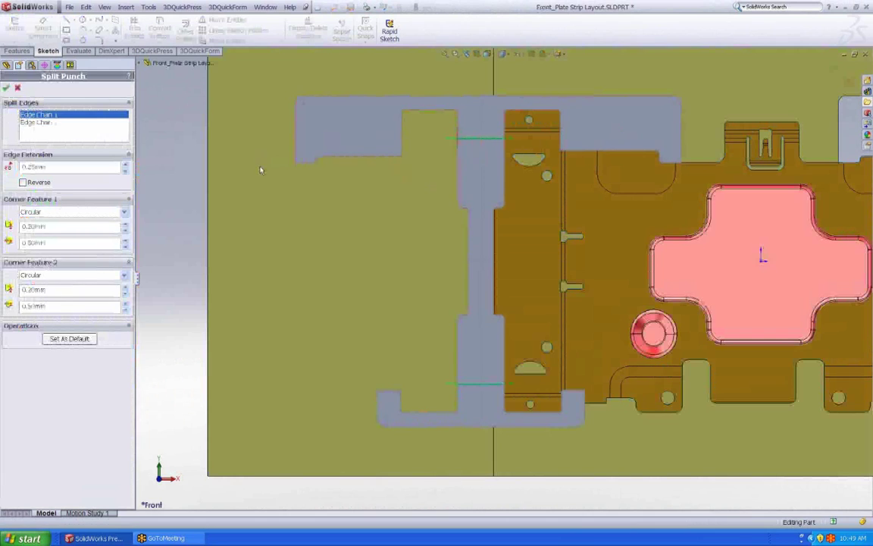
- Set both corner features of Edge Chain 1 to None
left_click(88, 211)
left_click(68, 193)
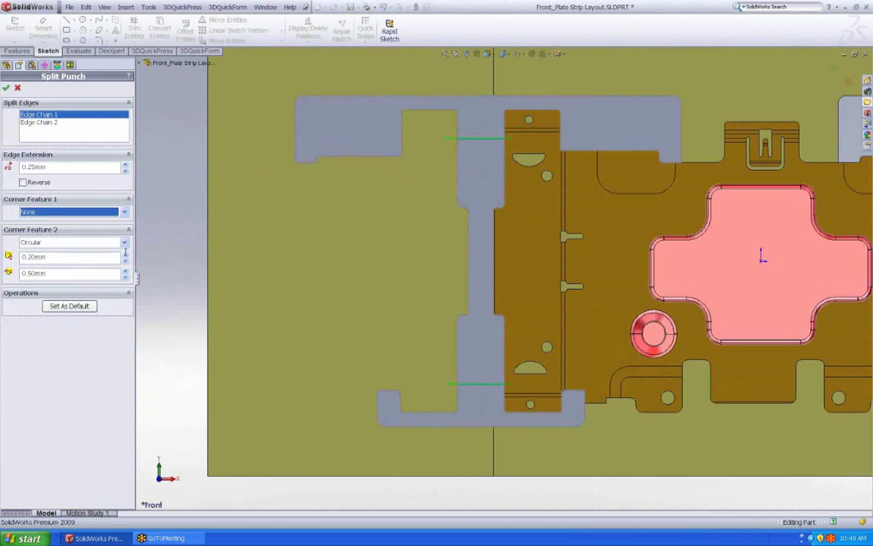
left_click(123, 242)
left_click(68, 251)
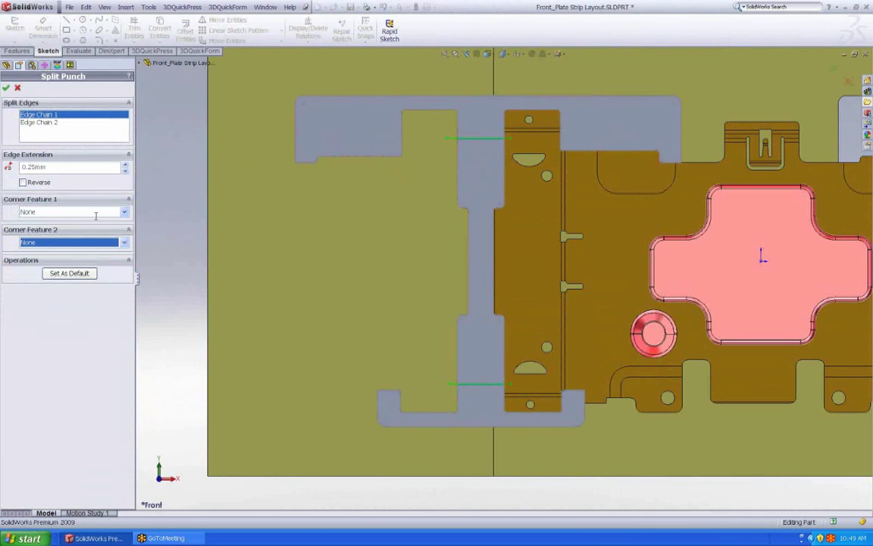
- Set both corner features of Edge Chain 2 to None and apply the split
left_click(45, 122)
left_click(118, 212)
left_click(117, 222)
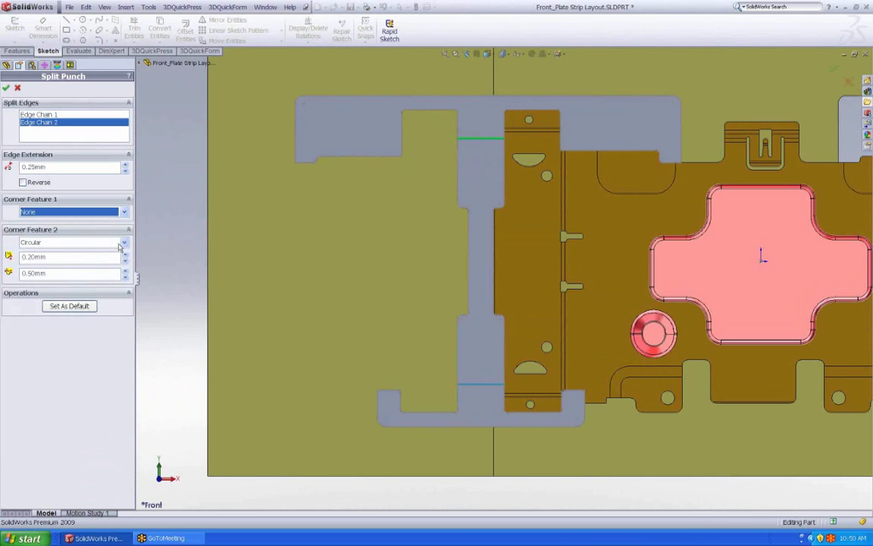
left_click(124, 243)
left_click(114, 251)
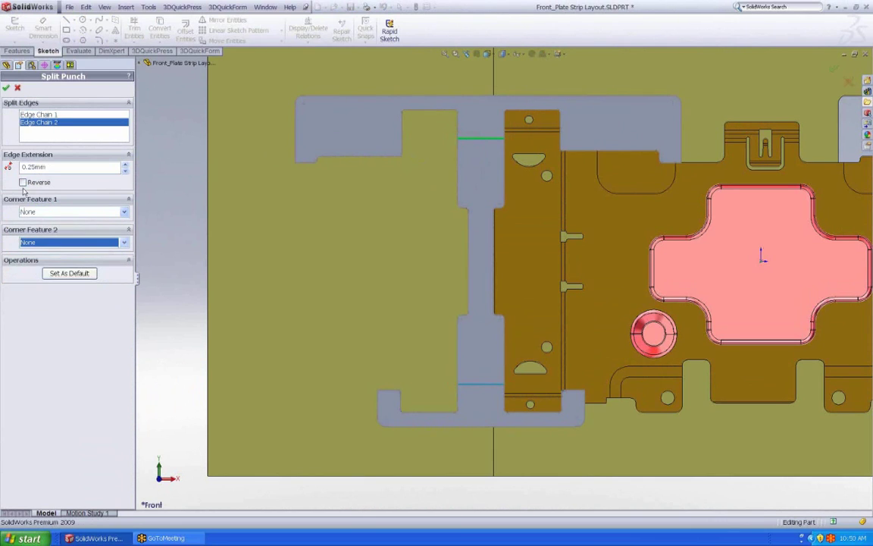
left_click(6, 87)
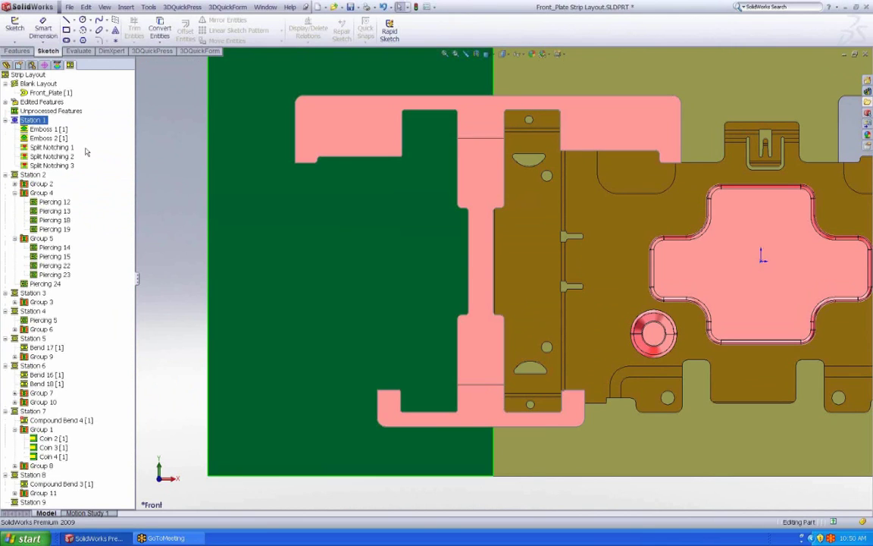
- Review Split Notching 1, 2 and 3, and expand Edited Features to reveal the hidden Notching 1
left_click(51, 147)
left_click(52, 156, "ctrl")
left_click(52, 165, "ctrl")
left_click(27, 103)
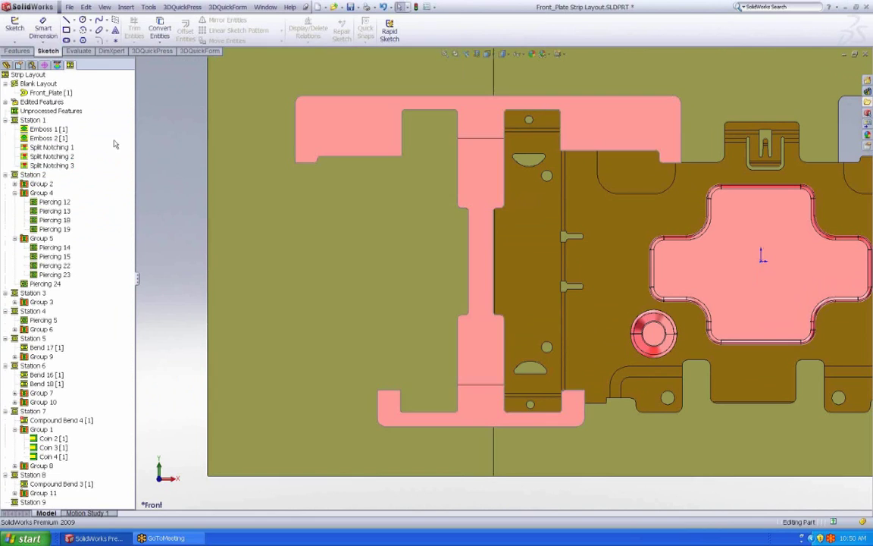
left_click(6, 101)
left_click(54, 156)
- Zoom out over the strip and select Split Notching 3
scroll(655, 182, "up", 1)
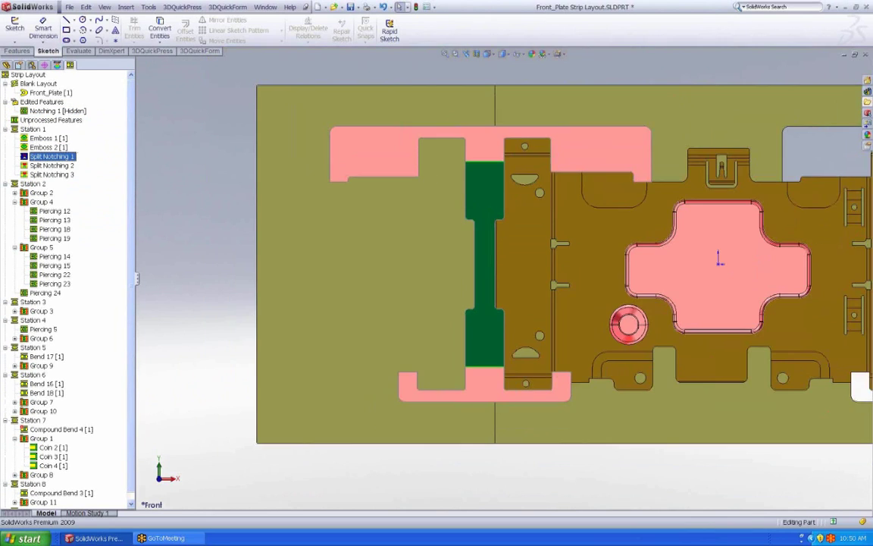
scroll(655, 182, "up", 4)
scroll(670, 296, "down", 1)
scroll(670, 296, "down", 1)
scroll(525, 279, "up", 1)
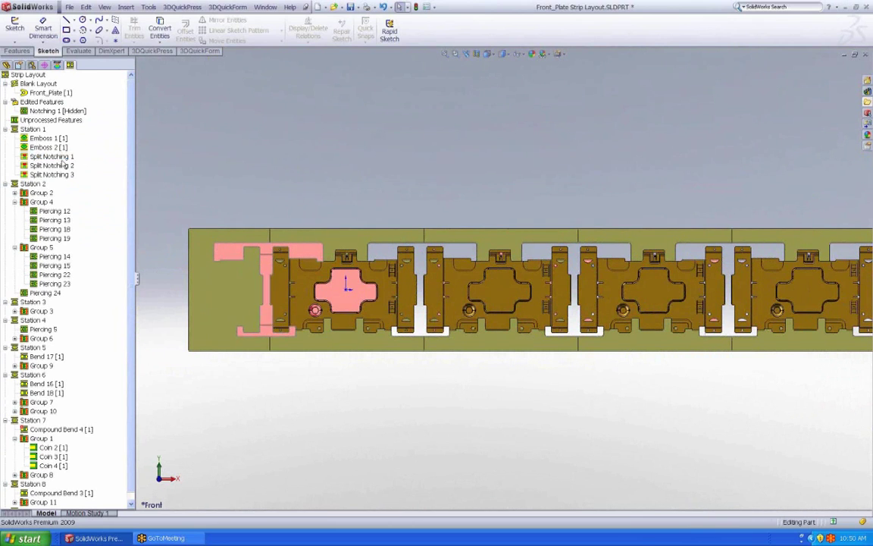
left_click(61, 175, "ctrl")
- Move Split Notching 2 and 3 together into Station 4
left_click(52, 165, "ctrl")
left_click(50, 157, "ctrl")
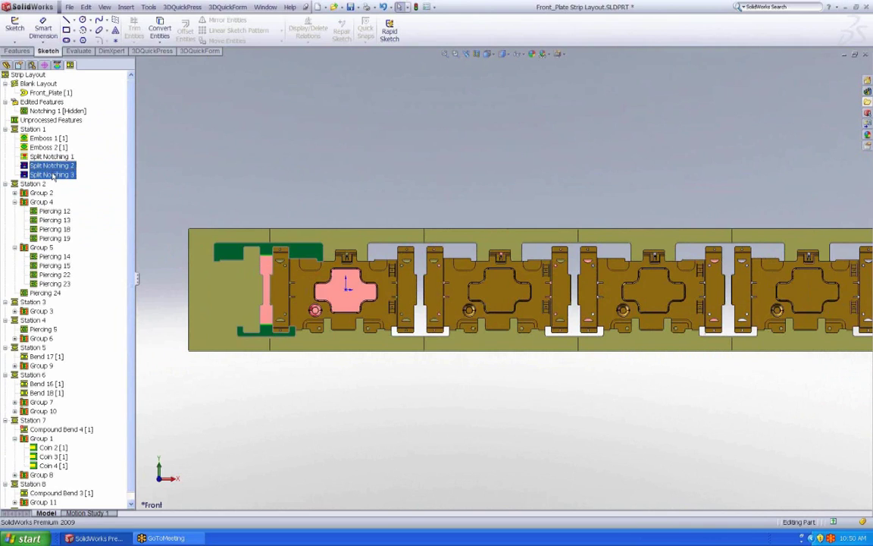
left_click_drag(50, 170, 55, 322)
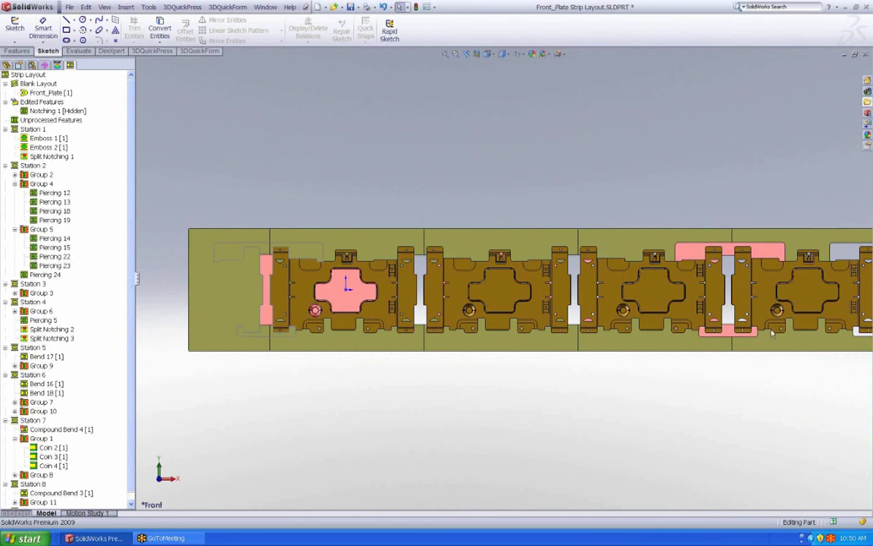
- Move Split Notching 1 into Station 5
left_click(51, 156)
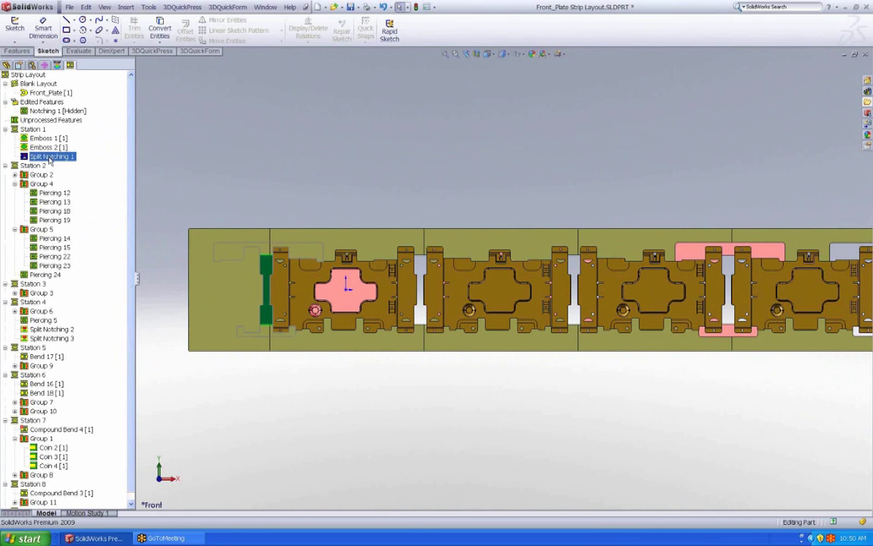
left_click_drag(34, 265, 46, 311)
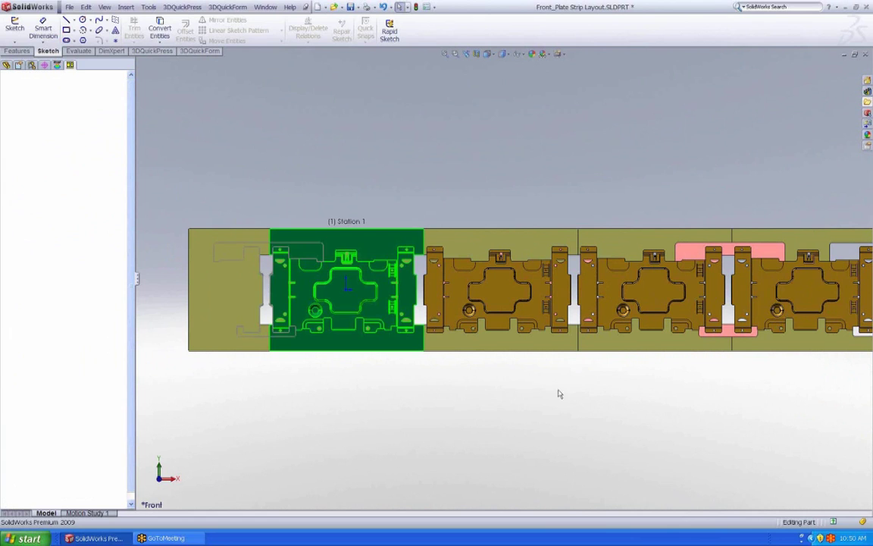
scroll(730, 315, "up", 3)
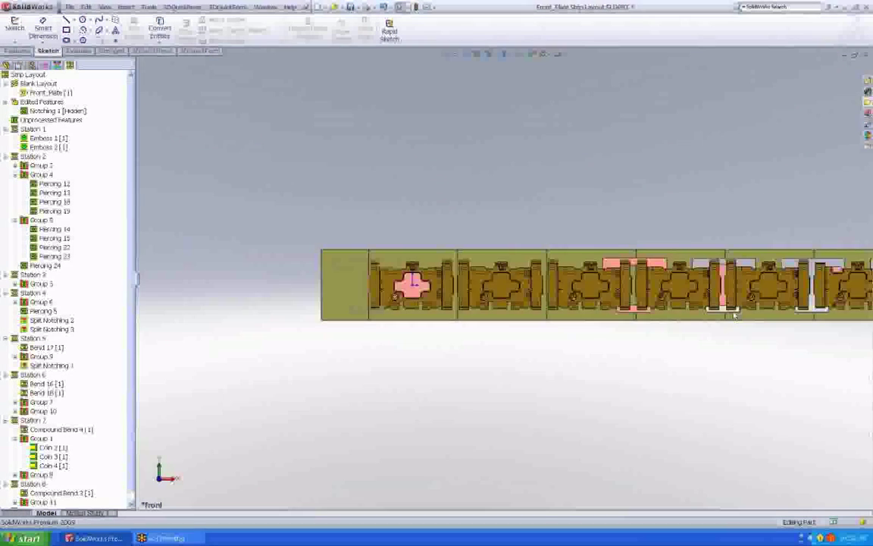